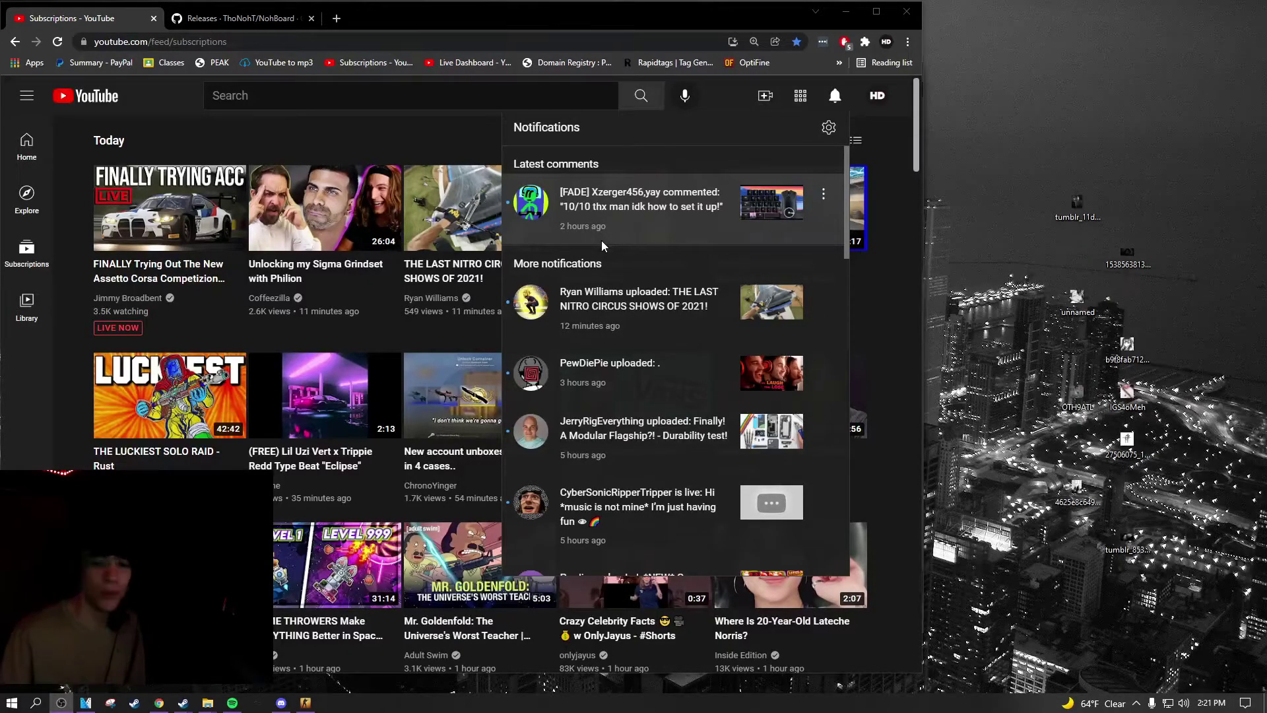
Switch from the YouTube feed to the open NohBoard GitHub releases tab
{"action": "left_click", "coordinate": [249, 21]}
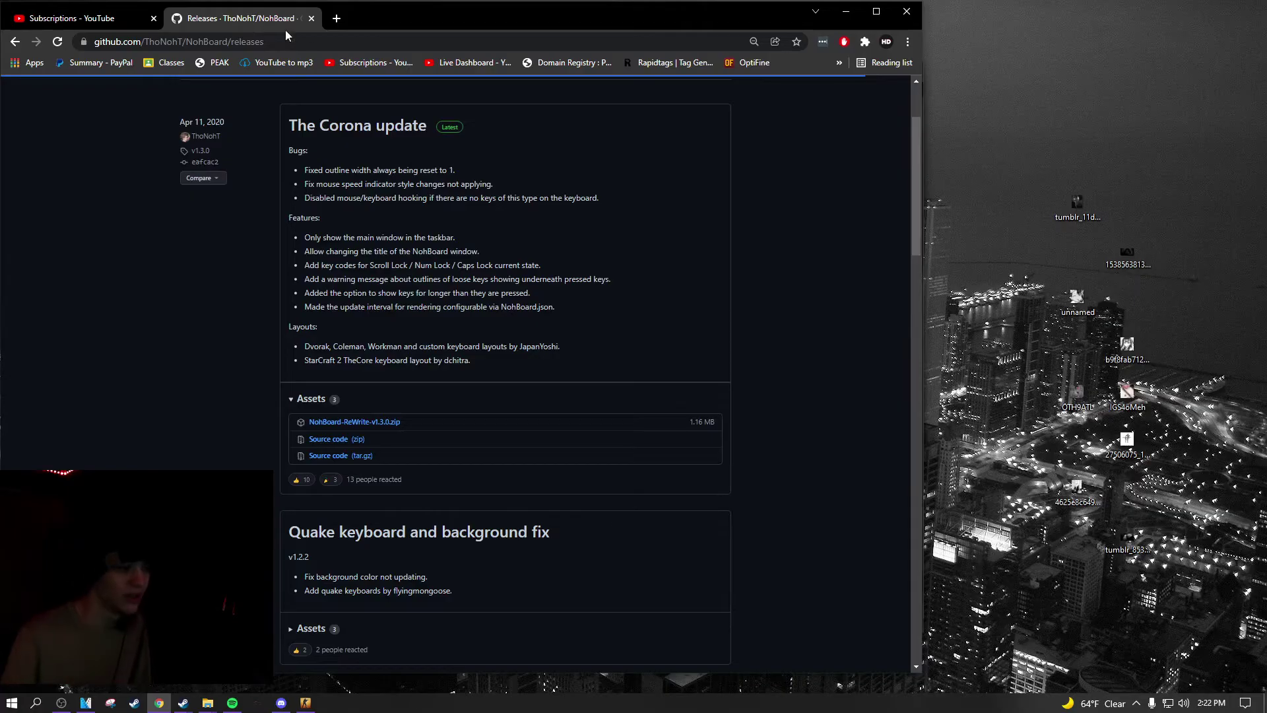
{"action": "scroll", "coordinate": [378, 164], "scroll_direction": "up", "scroll_amount": 2}
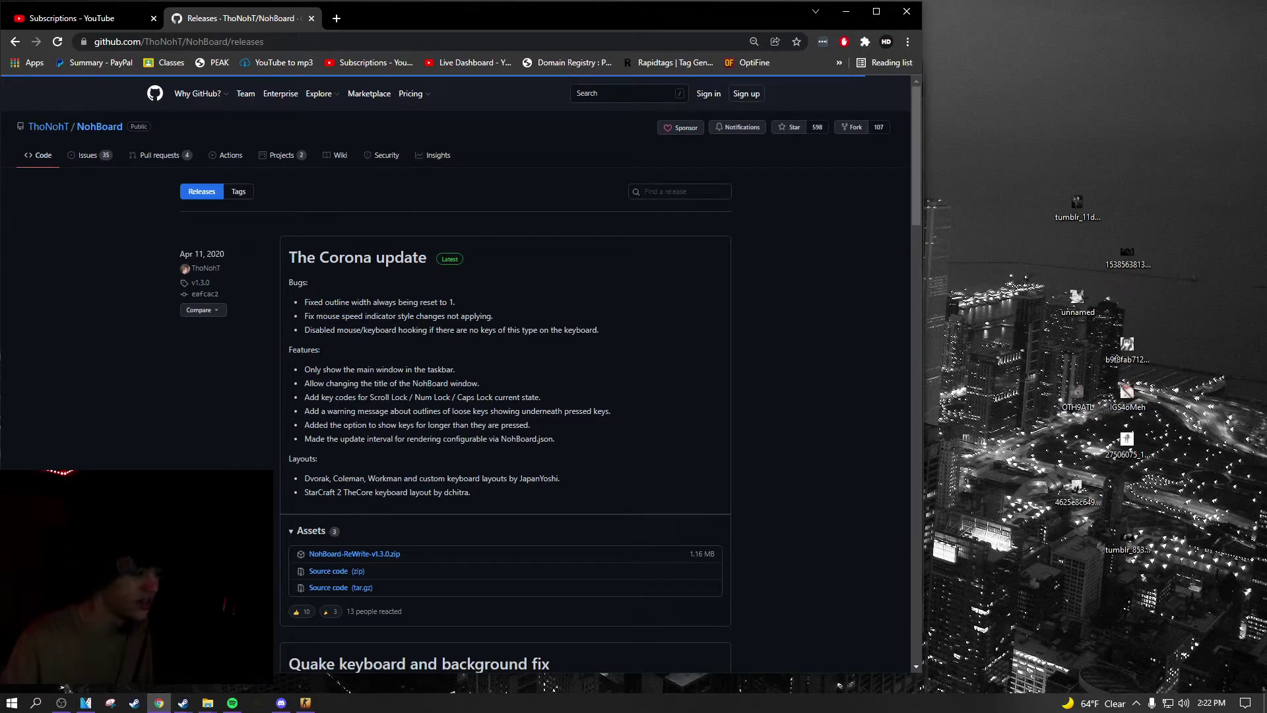
Download NohBoard-ReWrite-v1.3.0.zip from The Corona update's assets
{"action": "left_click", "coordinate": [362, 549]}
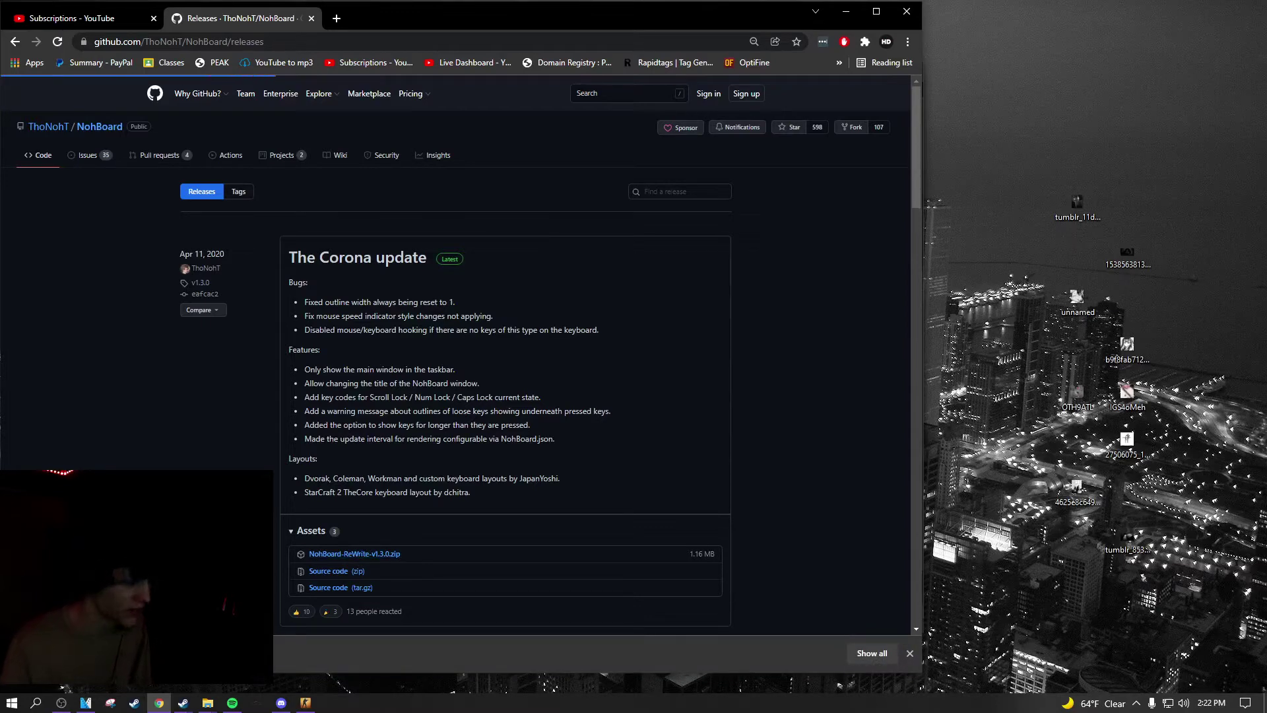
{"action": "left_click_drag", "start_coordinate": [500, 37], "coordinate": [797, 42]}
{"action": "scroll", "coordinate": [693, 397], "scroll_direction": "down", "scroll_amount": 2}
{"action": "left_click_drag", "start_coordinate": [697, 426], "coordinate": [676, 426]}
{"action": "left_click", "coordinate": [680, 506]}
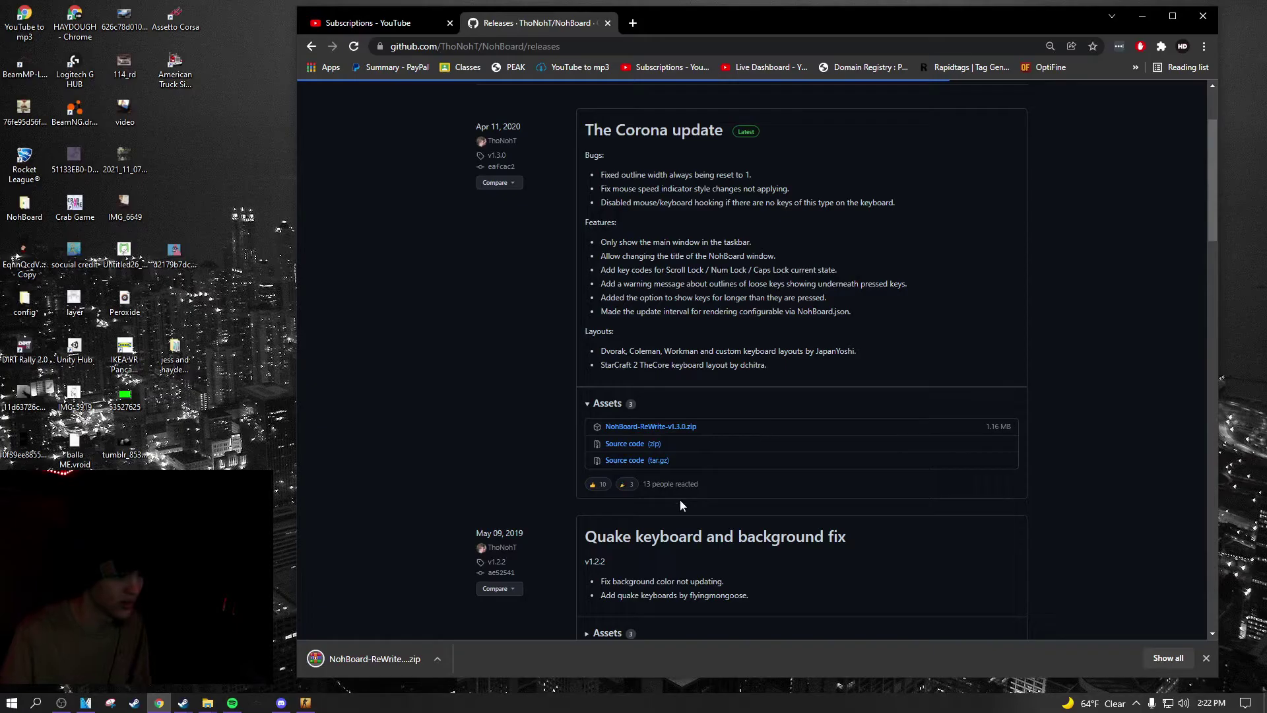
Open the downloaded zip in WinRAR, dismiss the license reminder, and create a new desktop folder
{"action": "left_click", "coordinate": [334, 660]}
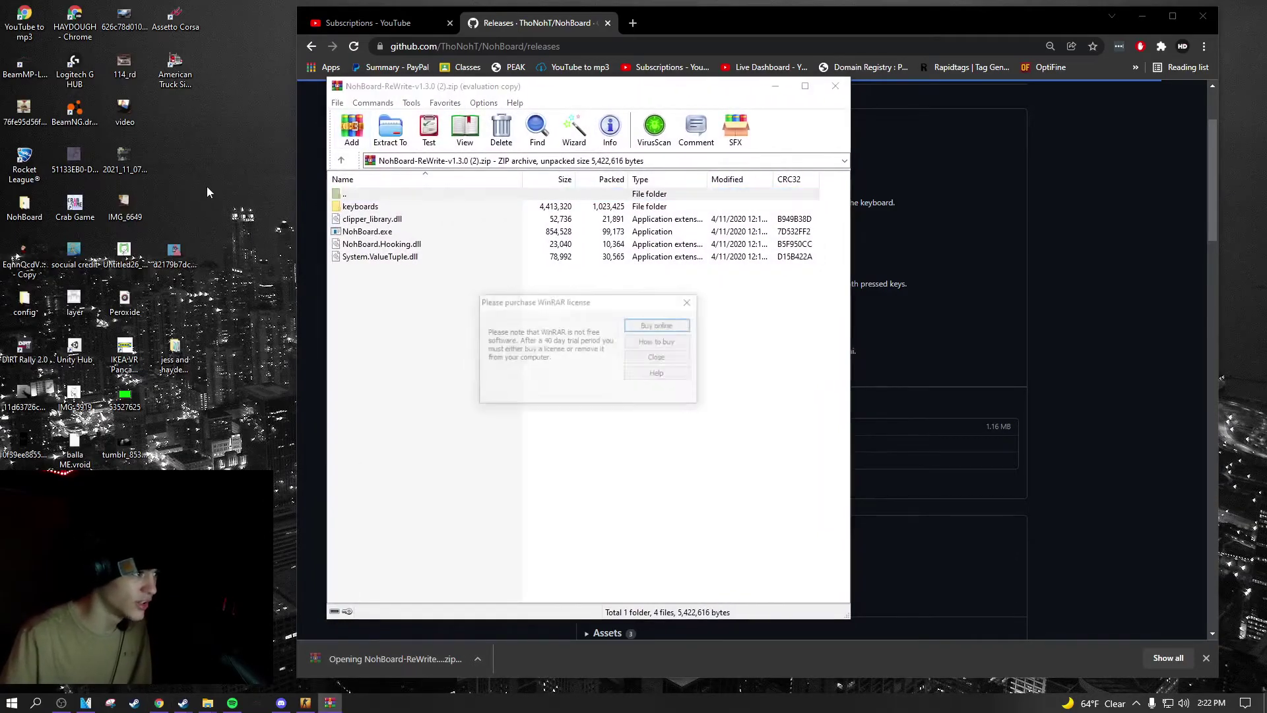
{"action": "left_click", "coordinate": [683, 301]}
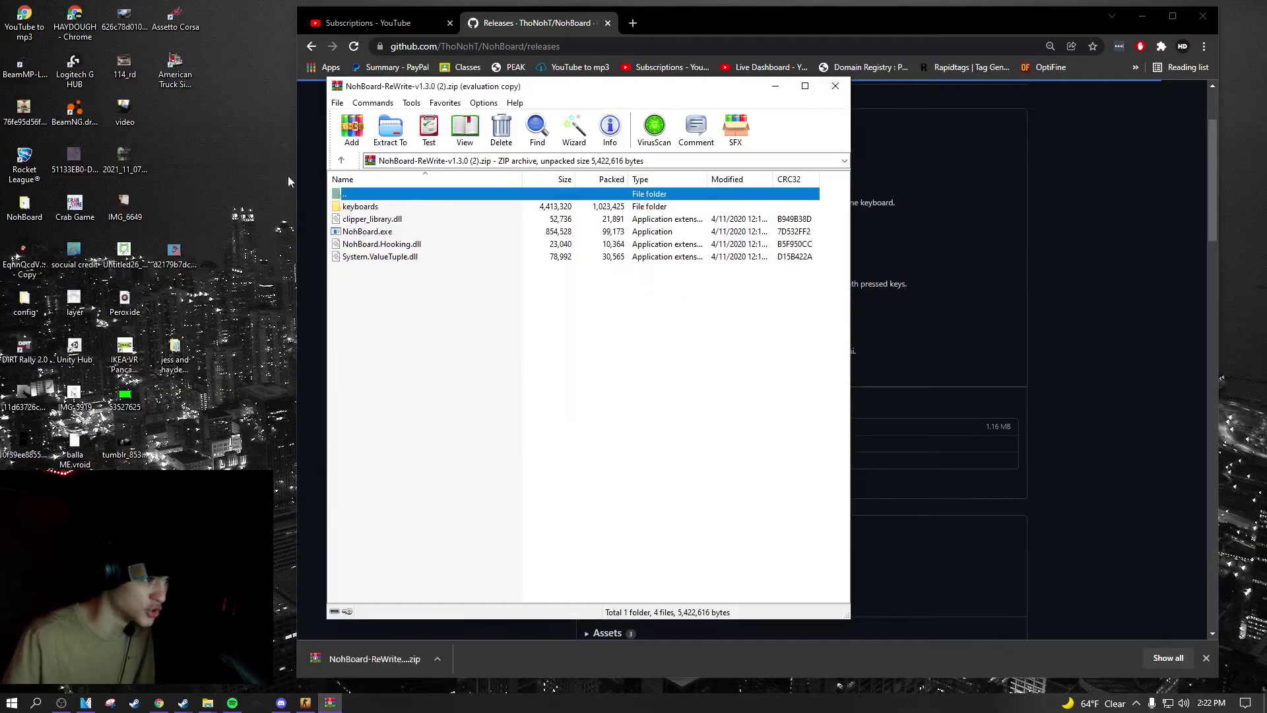
{"action": "right_click", "coordinate": [216, 164]}
{"action": "left_click", "coordinate": [412, 290]}
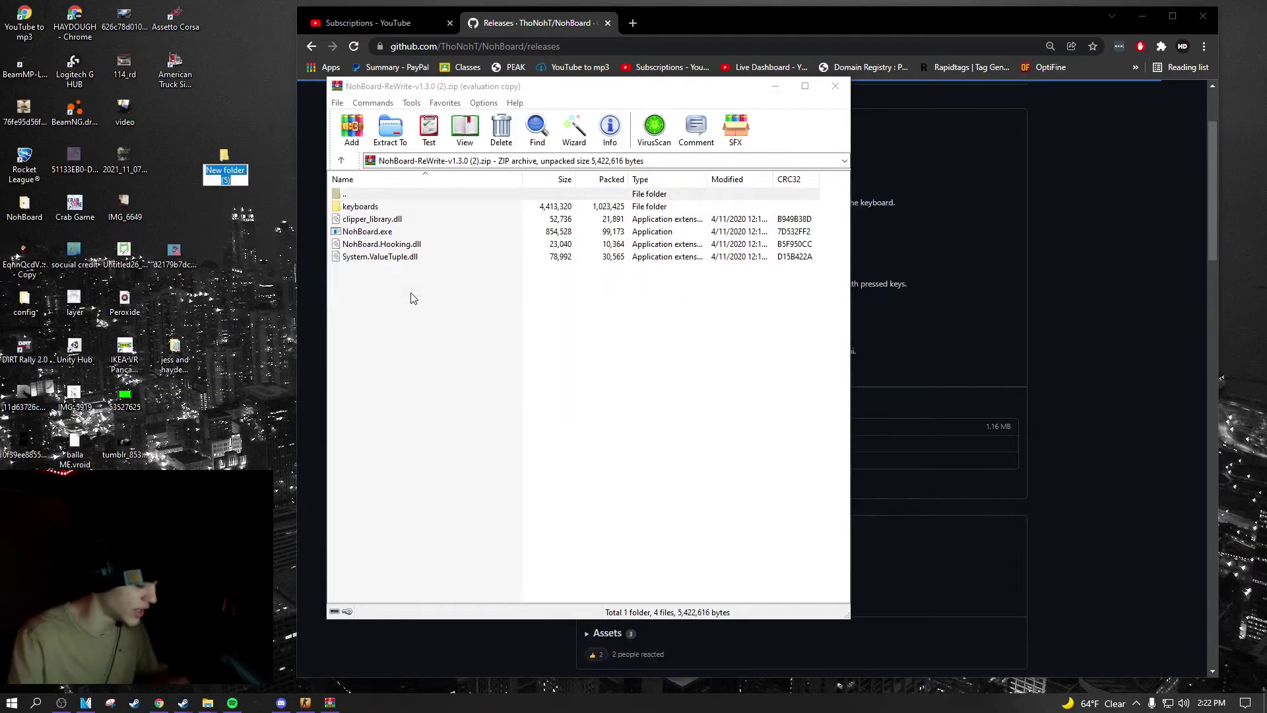
{"action": "type", "text": "right hel"}
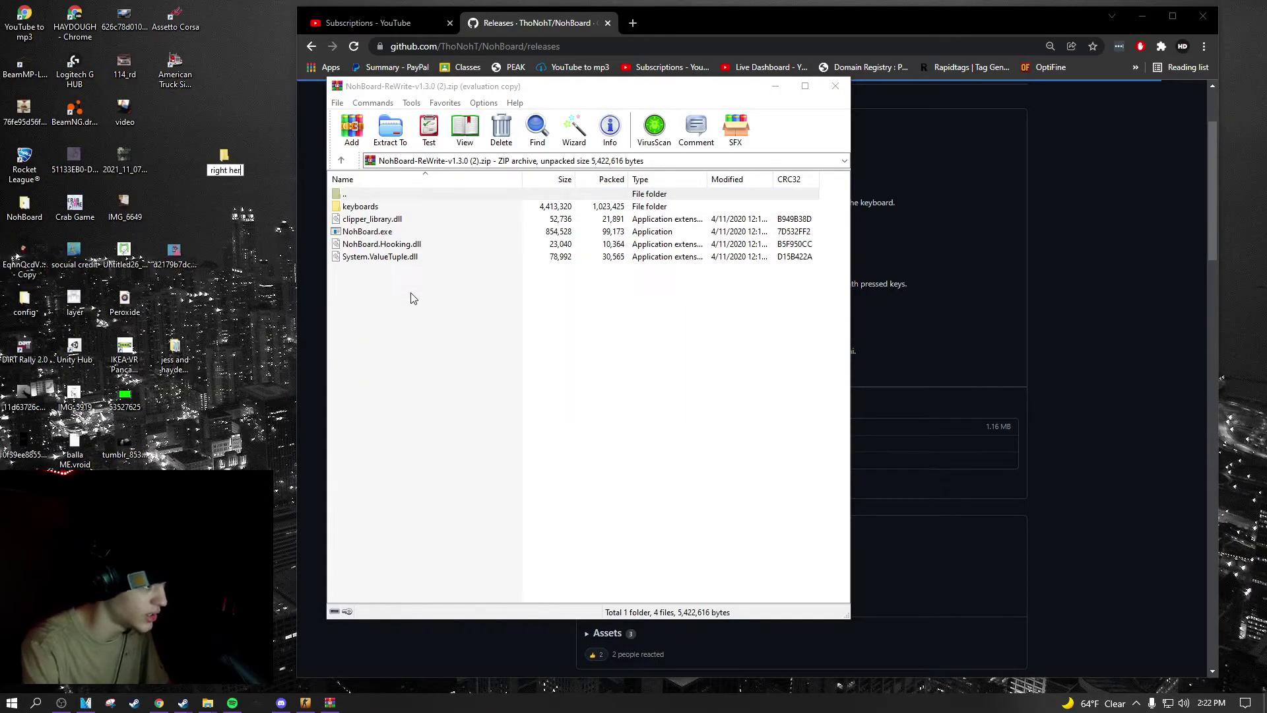
Name the folder 'right here', drag all archive files into it, and close WinRAR
{"action": "key", "text": "Return"}
{"action": "mouse_move", "coordinate": [412, 297]}
{"action": "left_mouse_down"}
{"action": "mouse_move", "coordinate": [371, 203]}
{"action": "mouse_move", "coordinate": [228, 162]}
{"action": "left_mouse_up"}
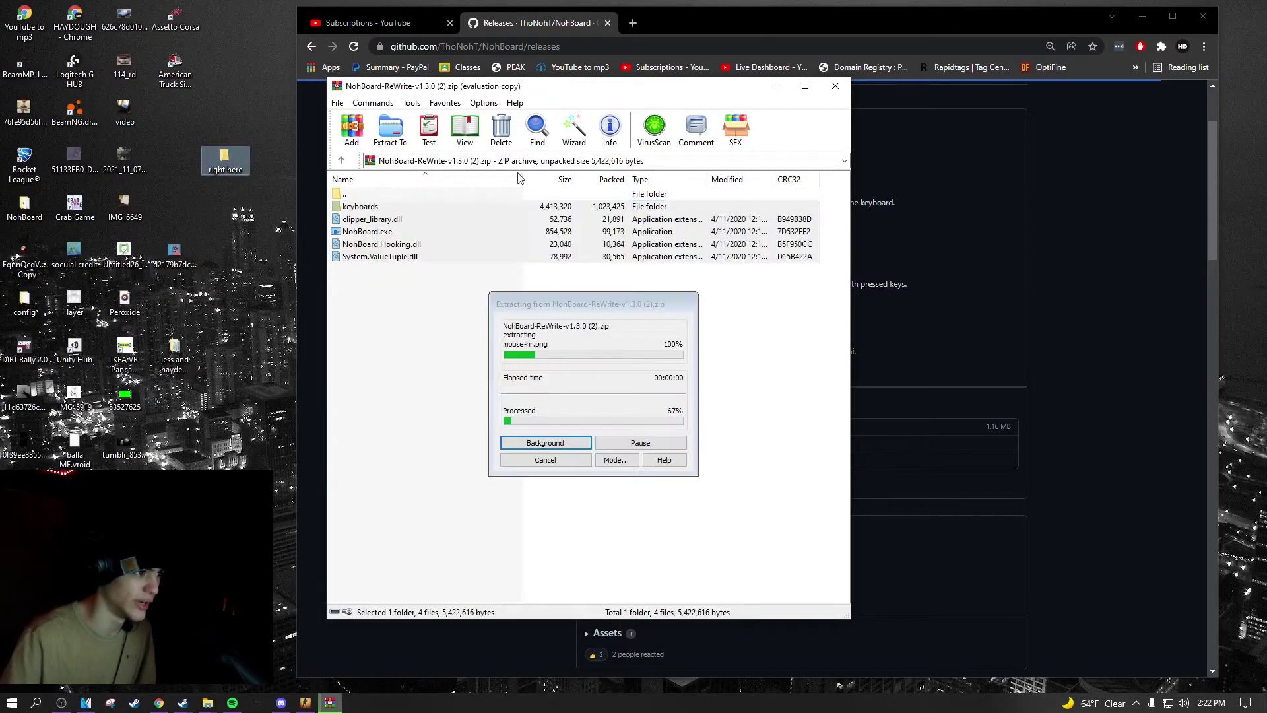
{"action": "left_click", "coordinate": [837, 88]}
Open the 'right here' folder, launch NohBoard.exe, and centre its window
{"action": "double_click", "coordinate": [225, 159]}
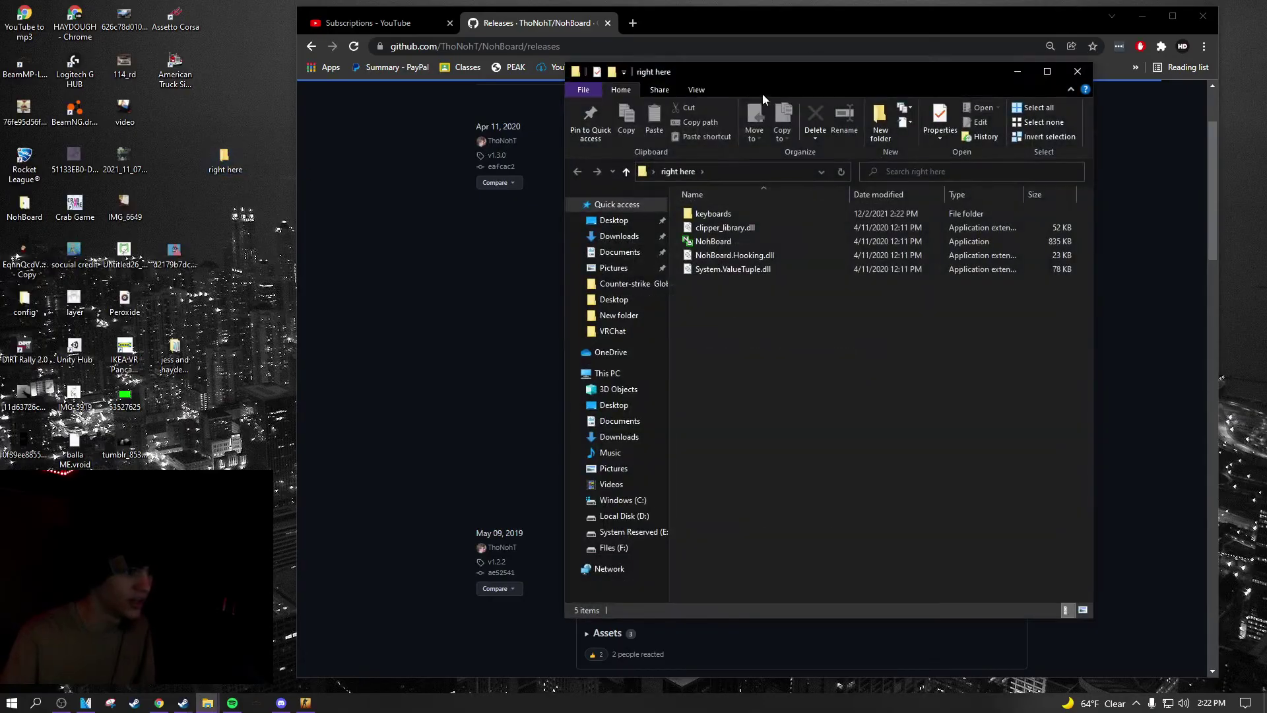
{"action": "left_click_drag", "start_coordinate": [663, 84], "coordinate": [361, 103]}
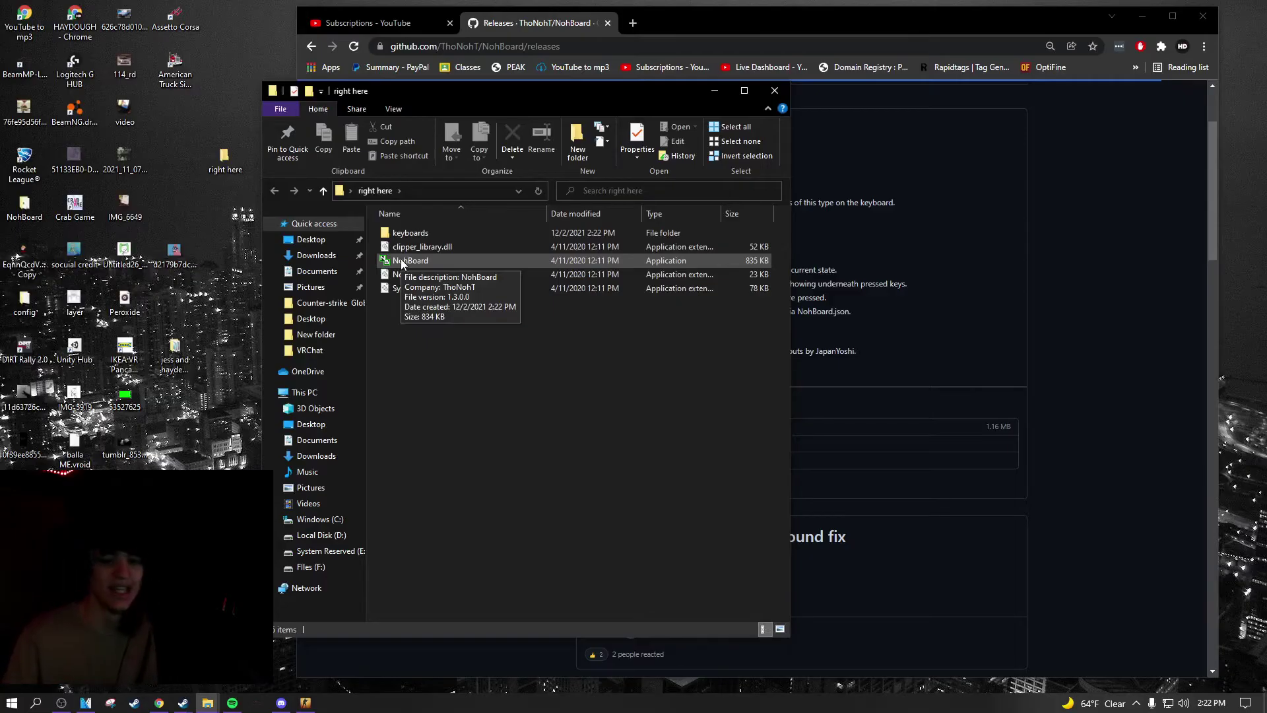
{"action": "double_click", "coordinate": [447, 262]}
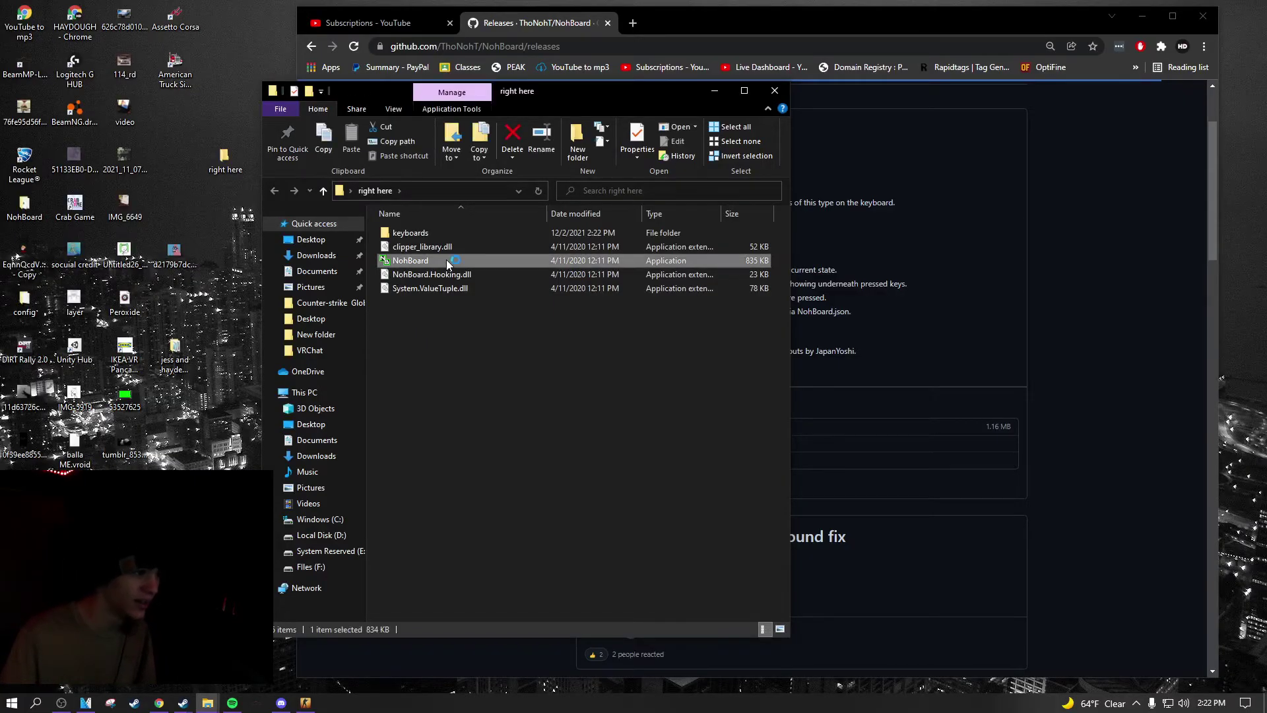
{"action": "left_click_drag", "start_coordinate": [76, 37], "coordinate": [485, 206]}
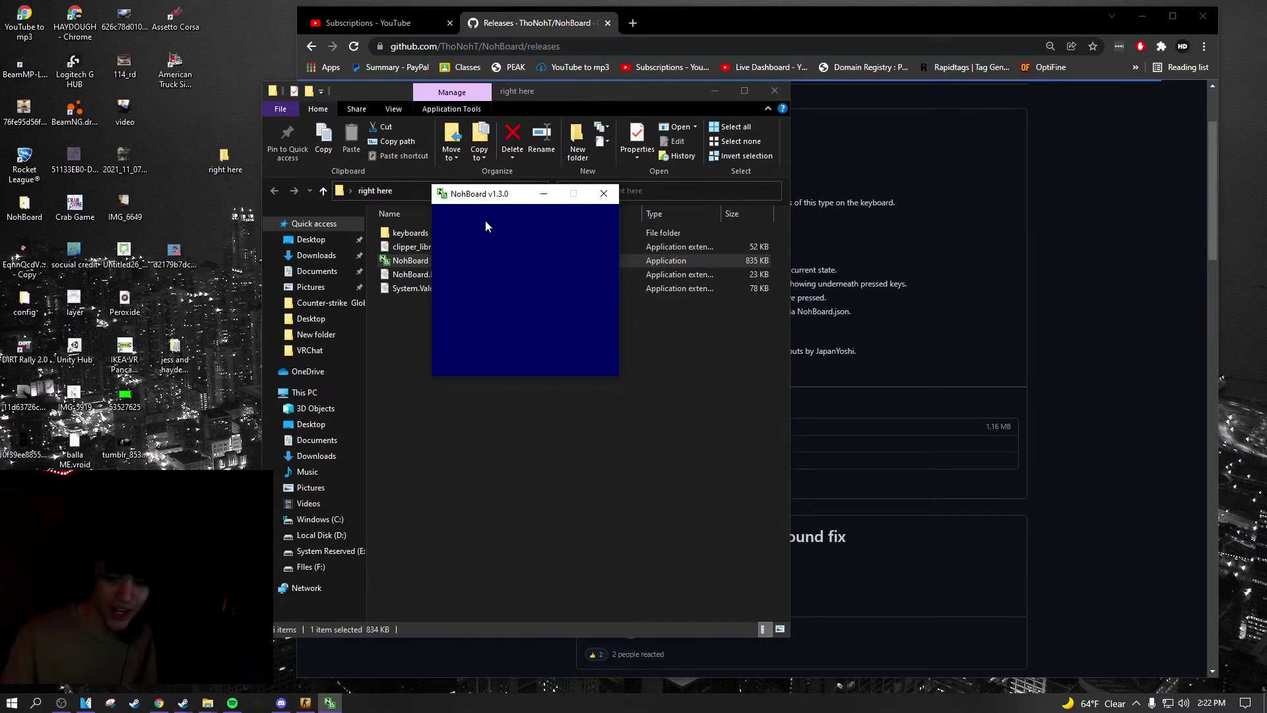
Open NohBoard's Load Keyboard dialog from the right-click menu
{"action": "right_click", "coordinate": [487, 246]}
{"action": "left_click", "coordinate": [523, 255]}
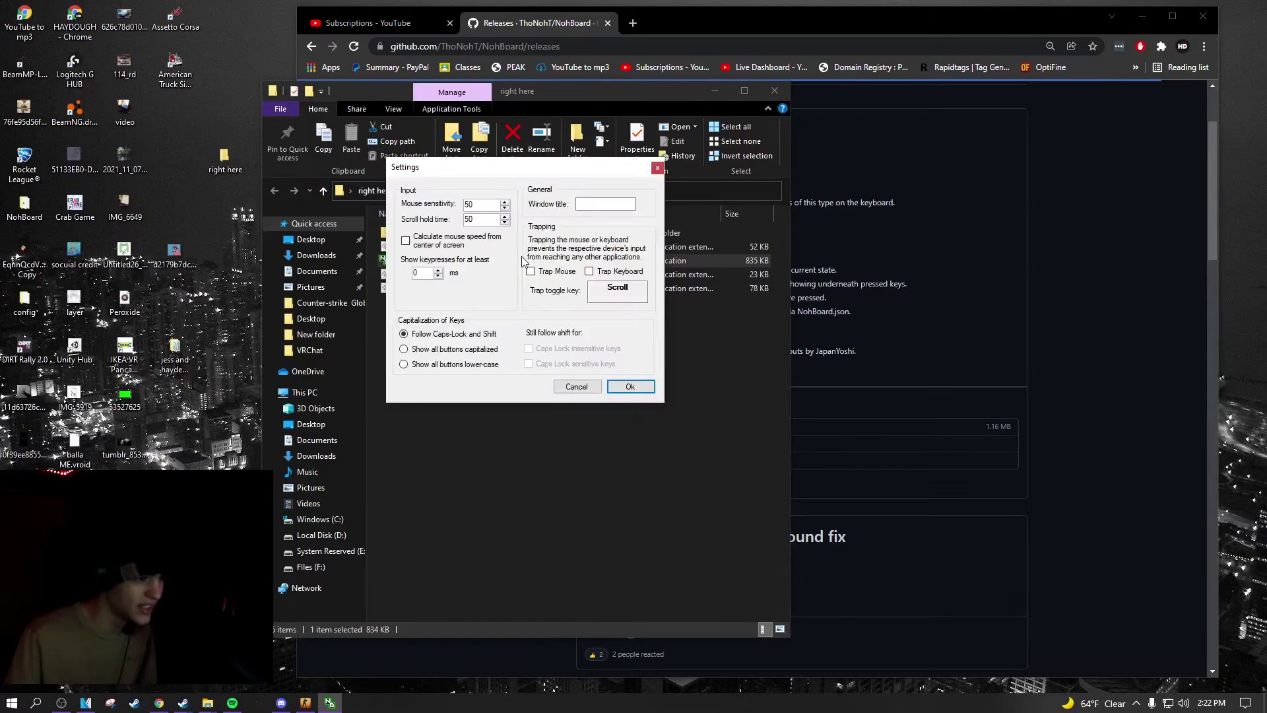
{"action": "left_click", "coordinate": [657, 172]}
{"action": "right_click", "coordinate": [467, 266]}
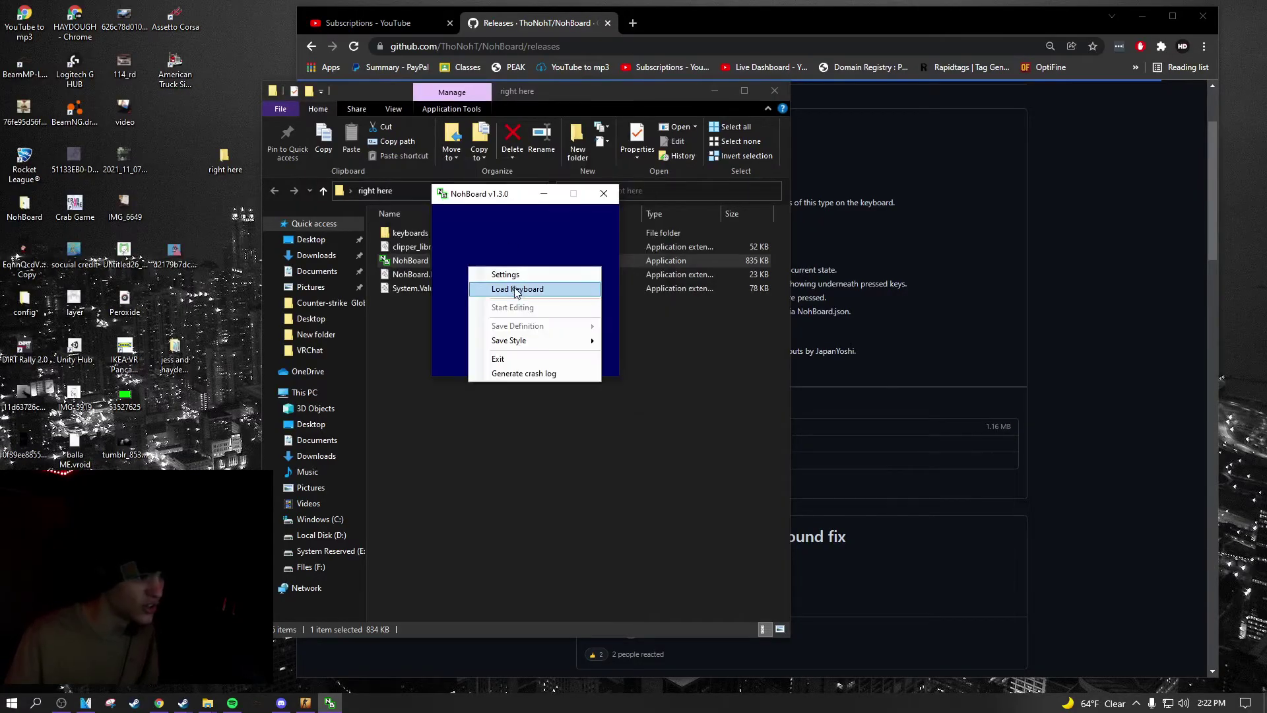
{"action": "left_click", "coordinate": [517, 294]}
{"action": "left_click", "coordinate": [470, 220]}
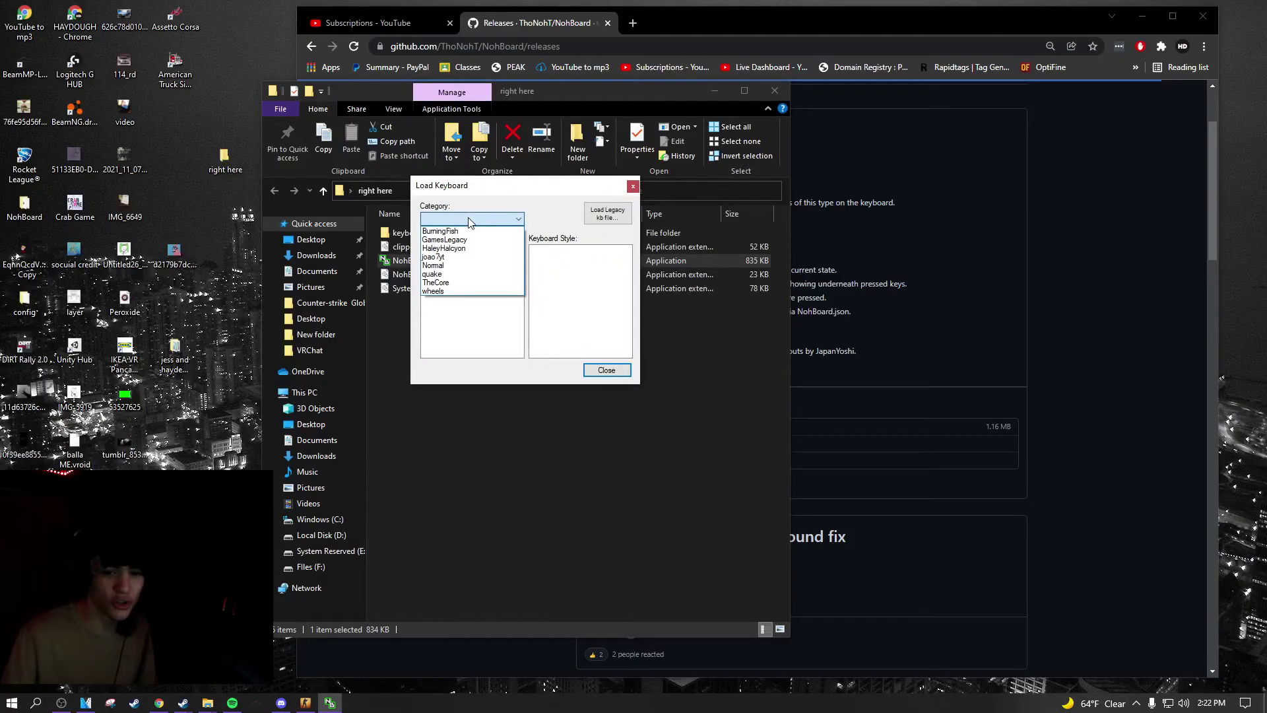
{"action": "left_click", "coordinate": [488, 186]}
{"action": "left_click_drag", "start_coordinate": [546, 188], "coordinate": [671, 191]}
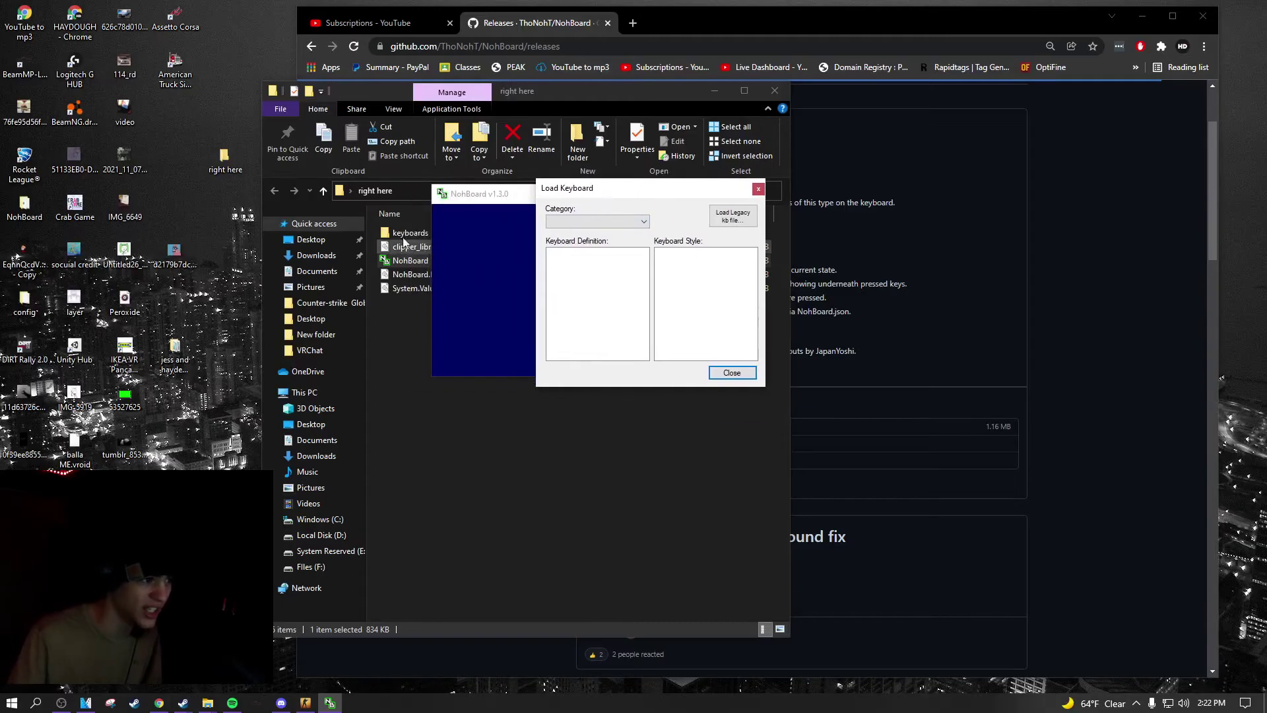
Load the joao7yt fps layout with an outlined-white key style and close the dialog
{"action": "left_click", "coordinate": [589, 222]}
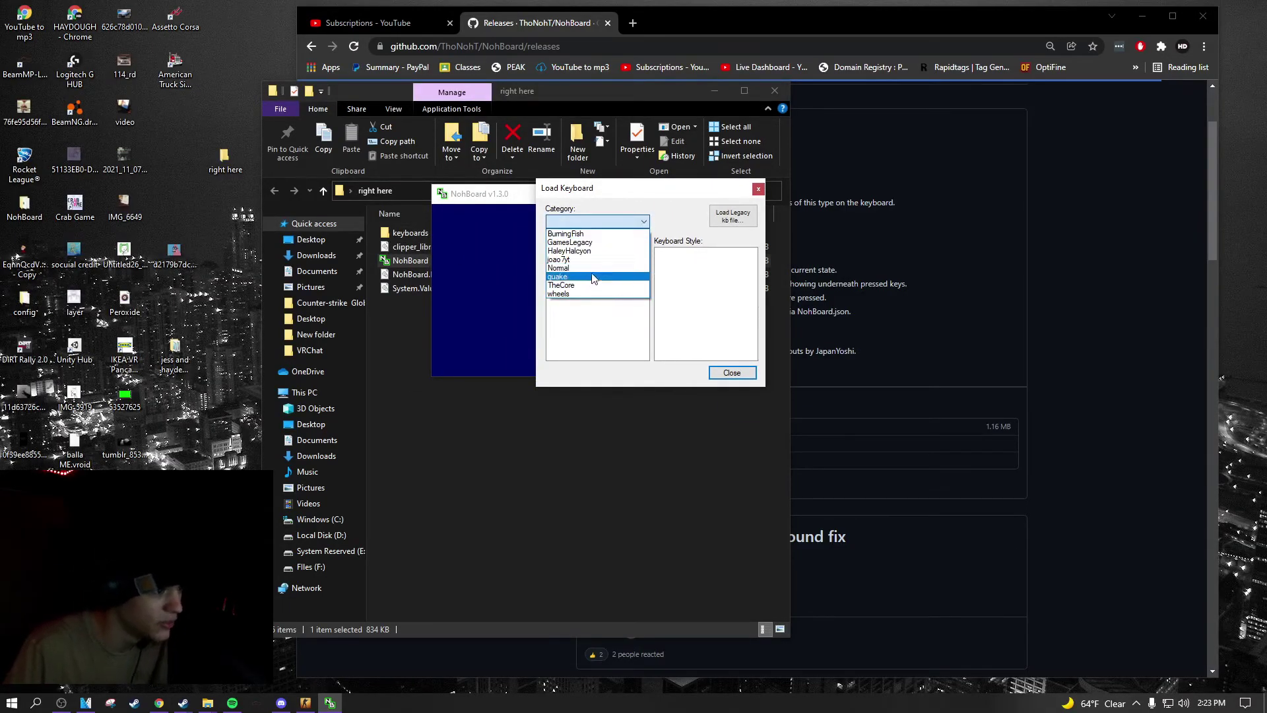
{"action": "left_click", "coordinate": [602, 259]}
{"action": "left_click", "coordinate": [701, 298]}
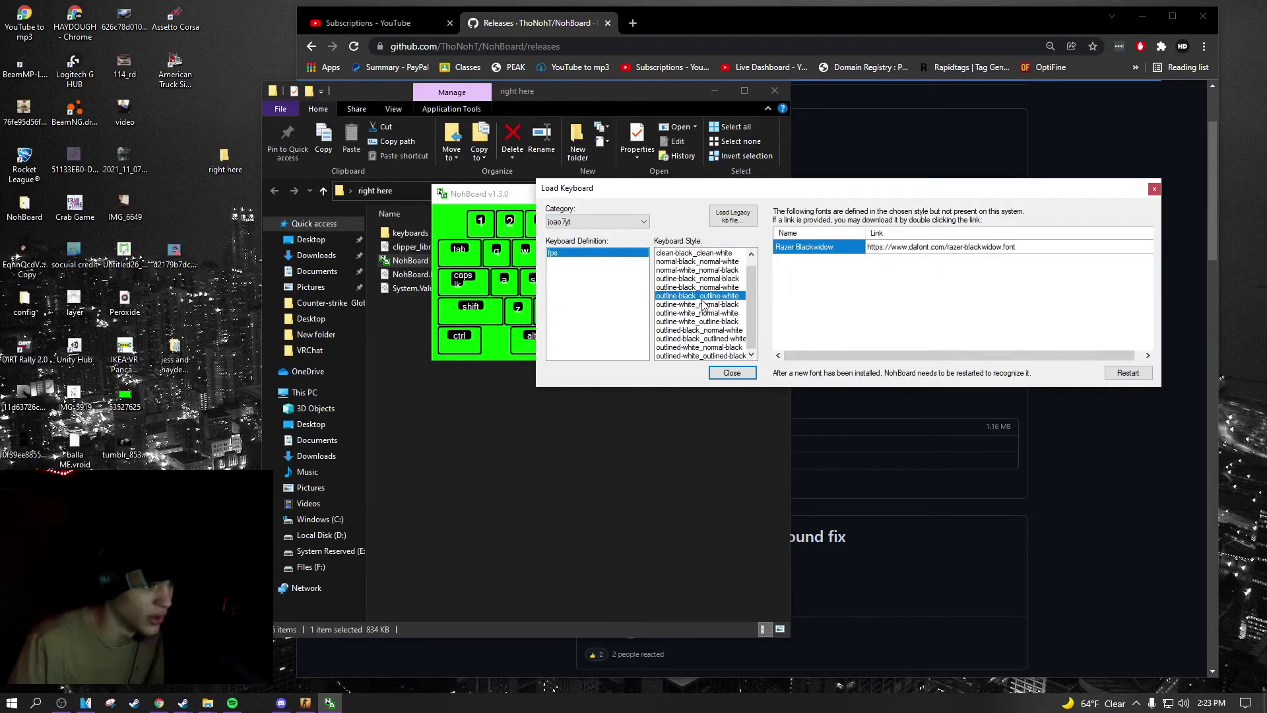
{"action": "left_click", "coordinate": [698, 347]}
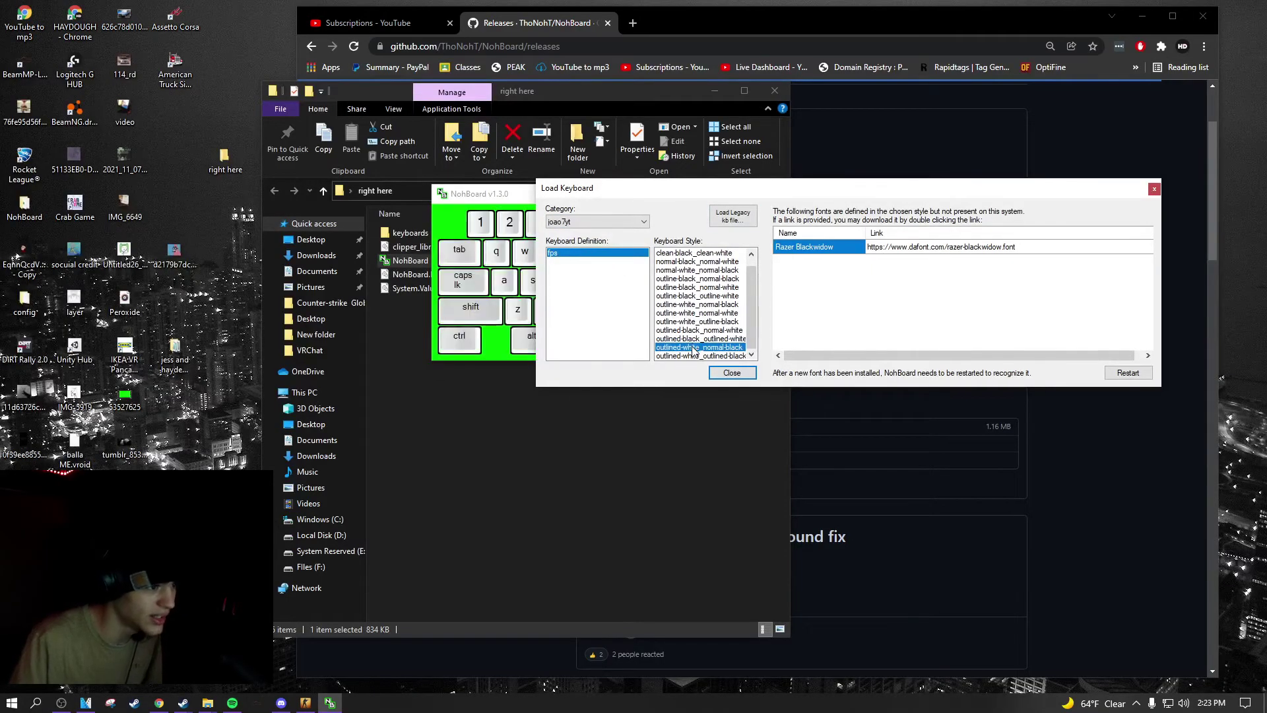
{"action": "left_click", "coordinate": [693, 356]}
{"action": "left_click_drag", "start_coordinate": [695, 179], "coordinate": [456, 394]}
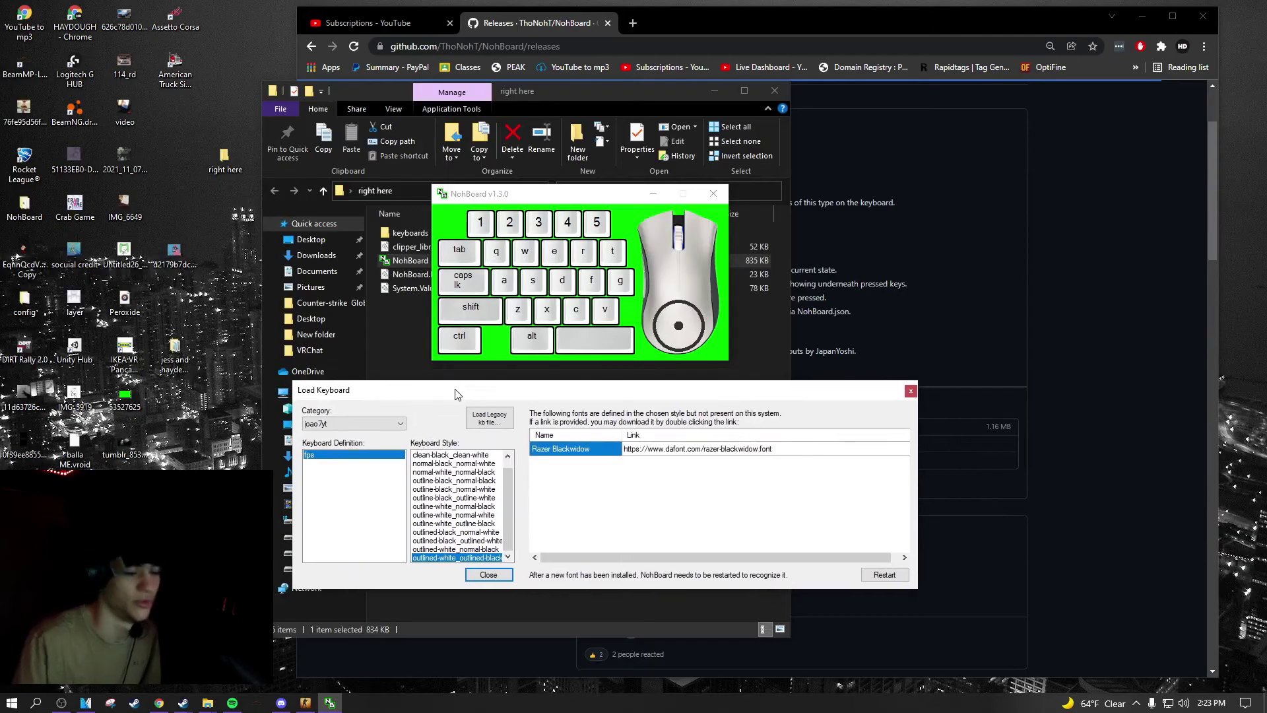
{"action": "left_click", "coordinate": [910, 390]}
{"action": "left_click", "coordinate": [281, 704]}
Arrange OBS beside NohBoard and add a Window Capture source of the NohBoard window
{"action": "left_click_drag", "start_coordinate": [990, 109], "coordinate": [203, 77]}
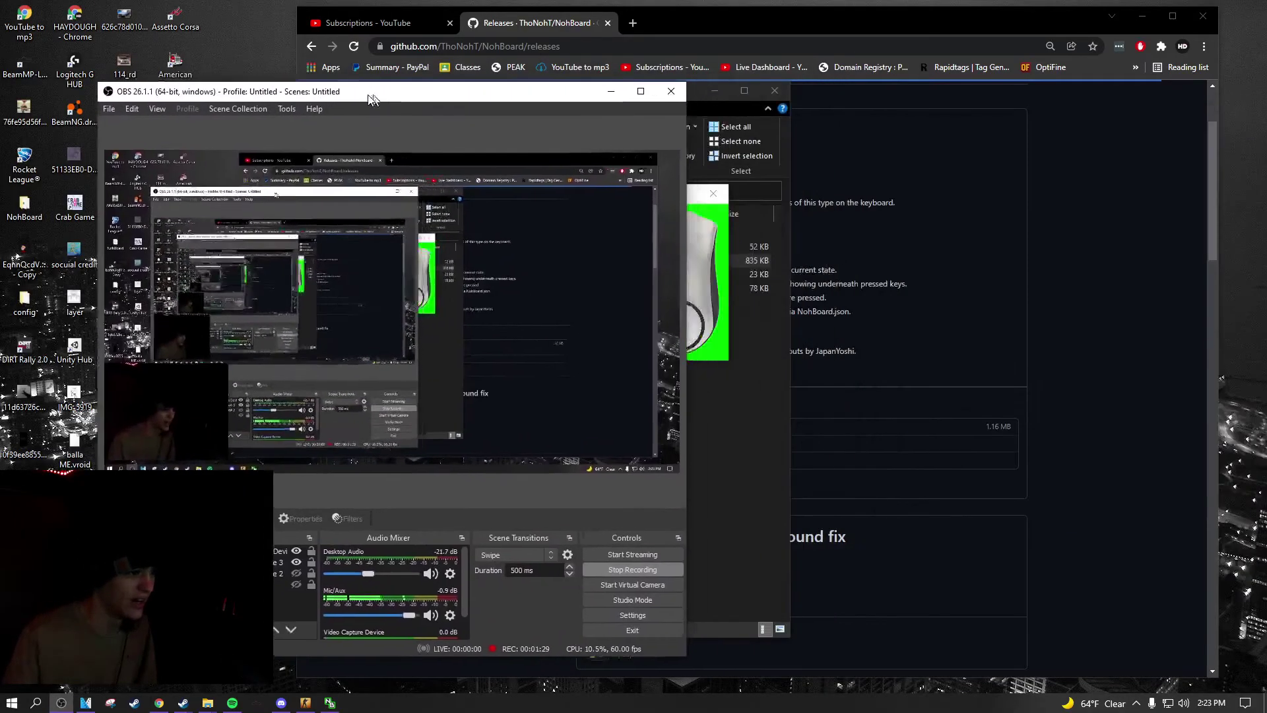
{"action": "left_click", "coordinate": [624, 203]}
{"action": "left_click_drag", "start_coordinate": [624, 203], "coordinate": [779, 197]}
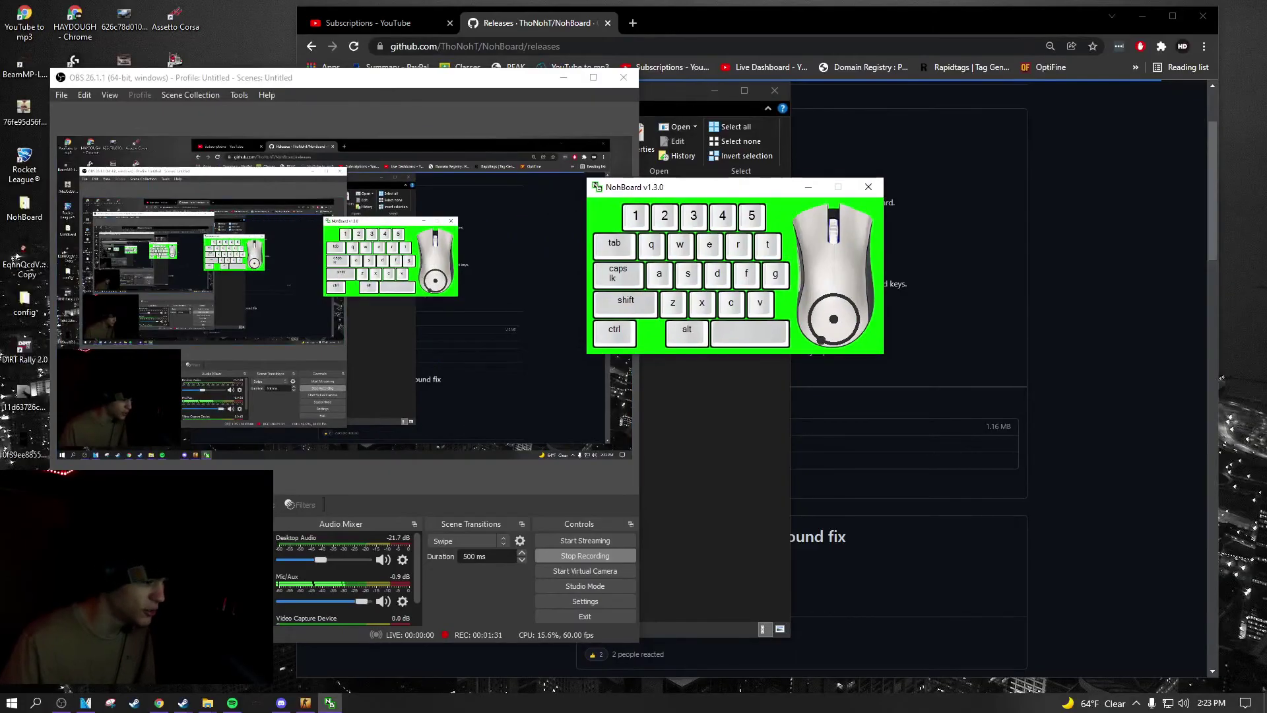
{"action": "right_click", "coordinate": [202, 602]}
{"action": "mouse_move", "coordinate": [297, 602]}
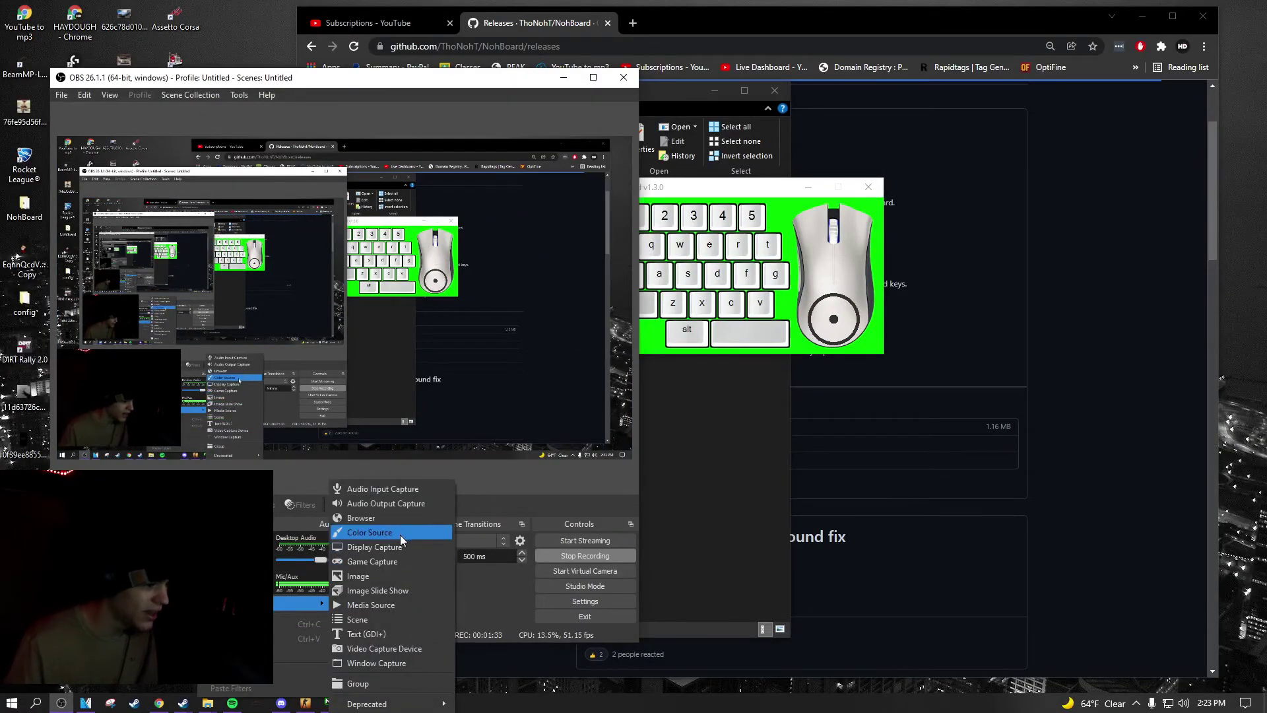
{"action": "left_click", "coordinate": [397, 662]}
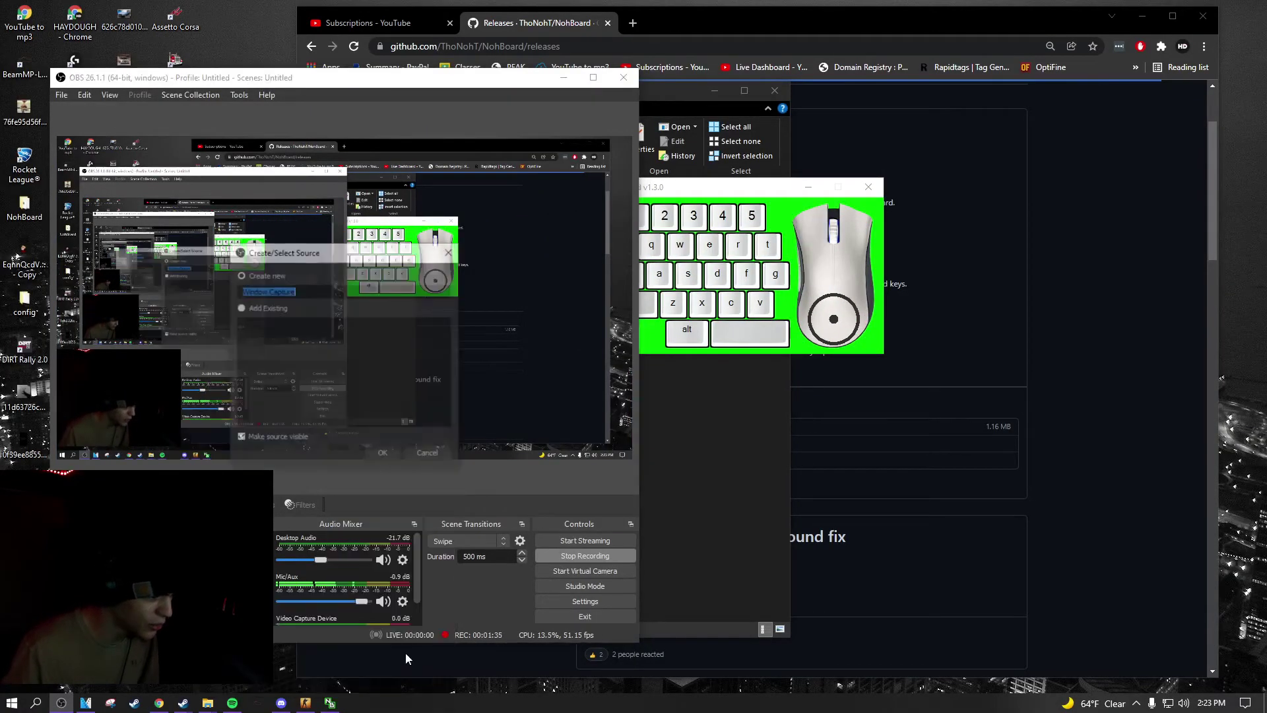
{"action": "left_click", "coordinate": [393, 460]}
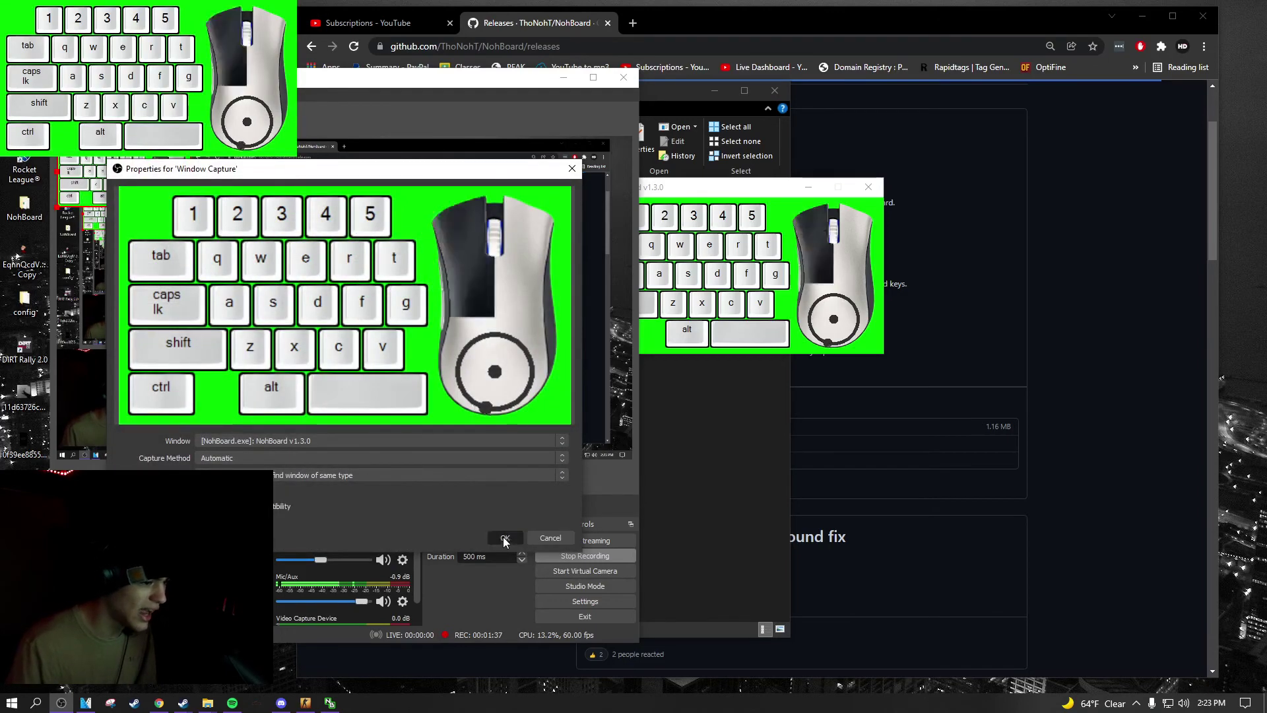
{"action": "left_click", "coordinate": [505, 537]}
Add a Chroma Key filter to the NohBoard capture source
{"action": "right_click", "coordinate": [204, 194]}
{"action": "left_click", "coordinate": [237, 515]}
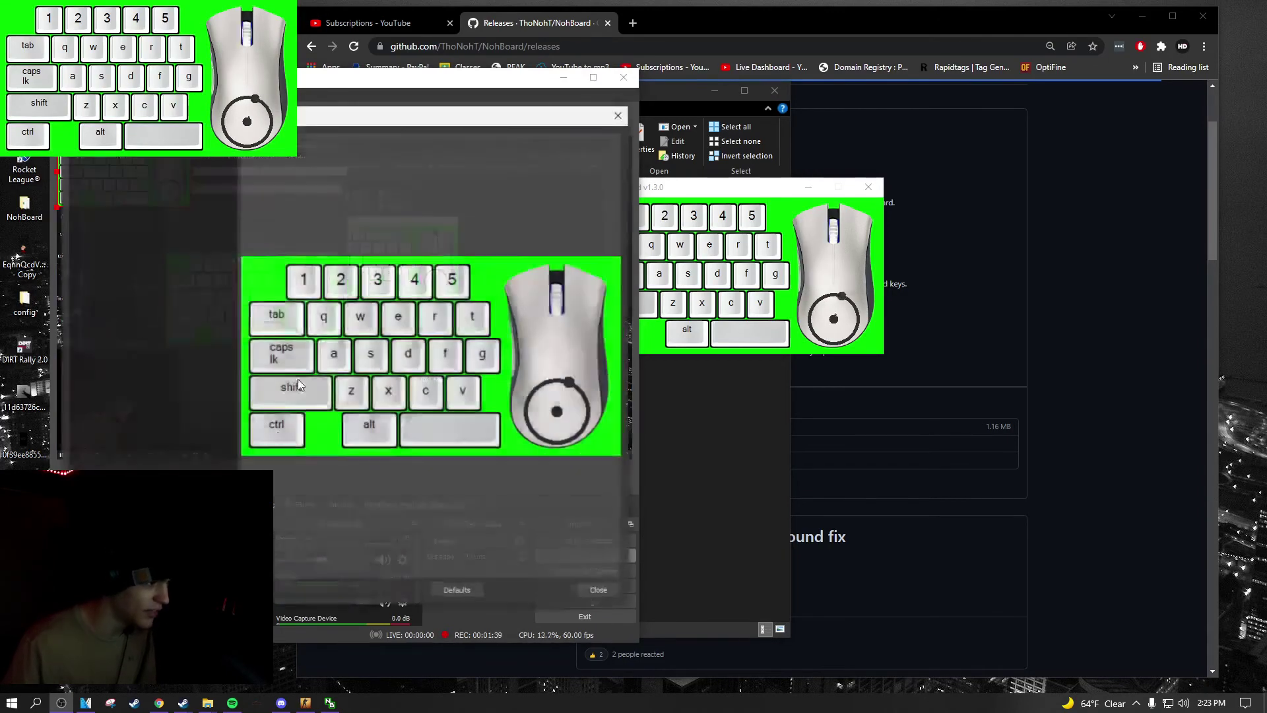
{"action": "left_click", "coordinate": [145, 453]}
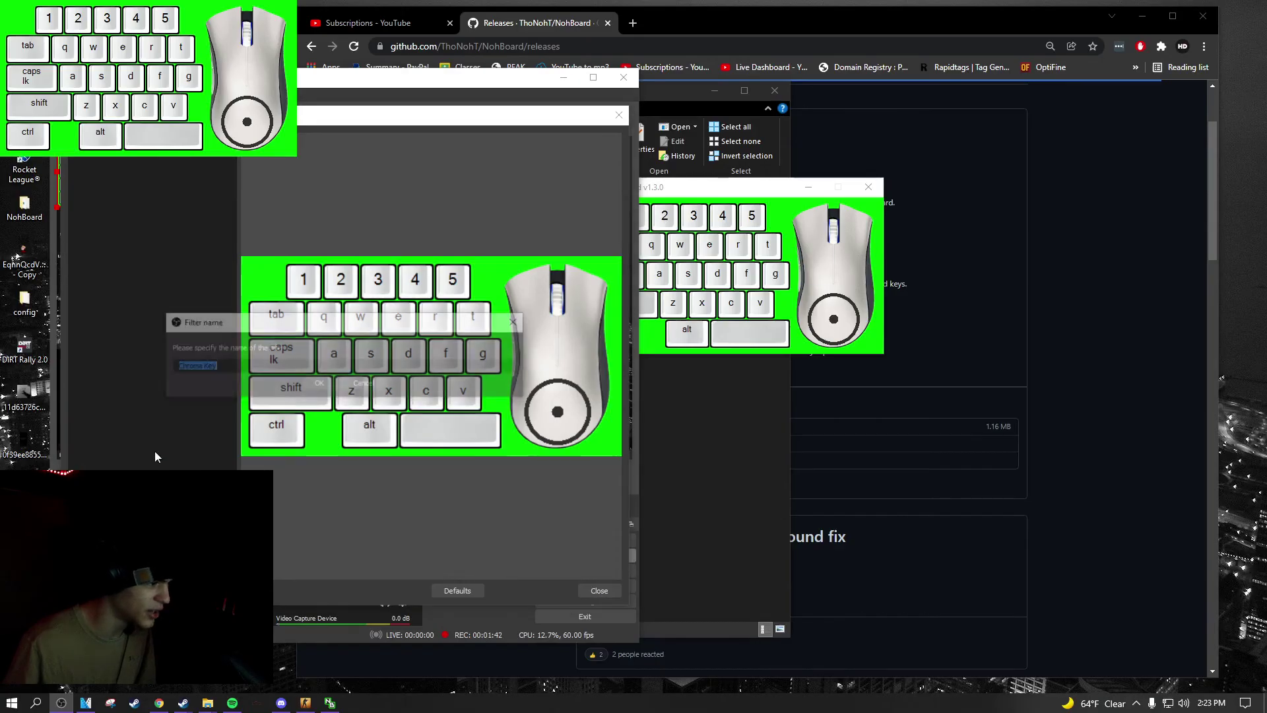
{"action": "left_click", "coordinate": [313, 381]}
{"action": "left_click", "coordinate": [599, 591]}
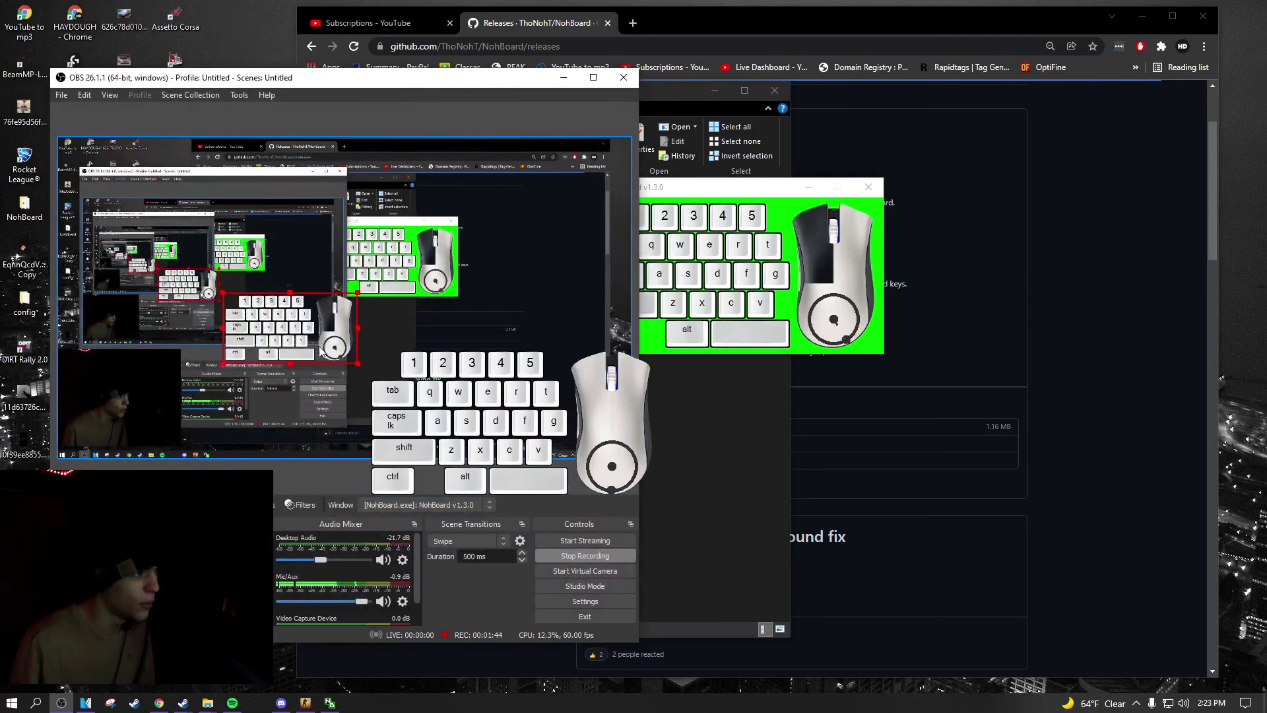